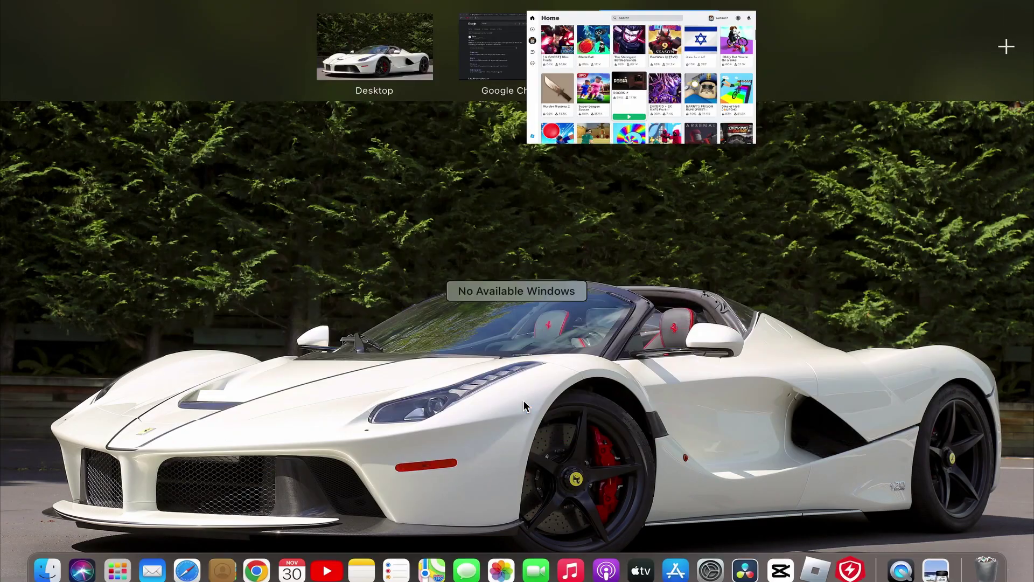
# Bring up the Roblox tab in Chrome, scroll to its footer, and open About Us.
pyautogui.click(262, 556)
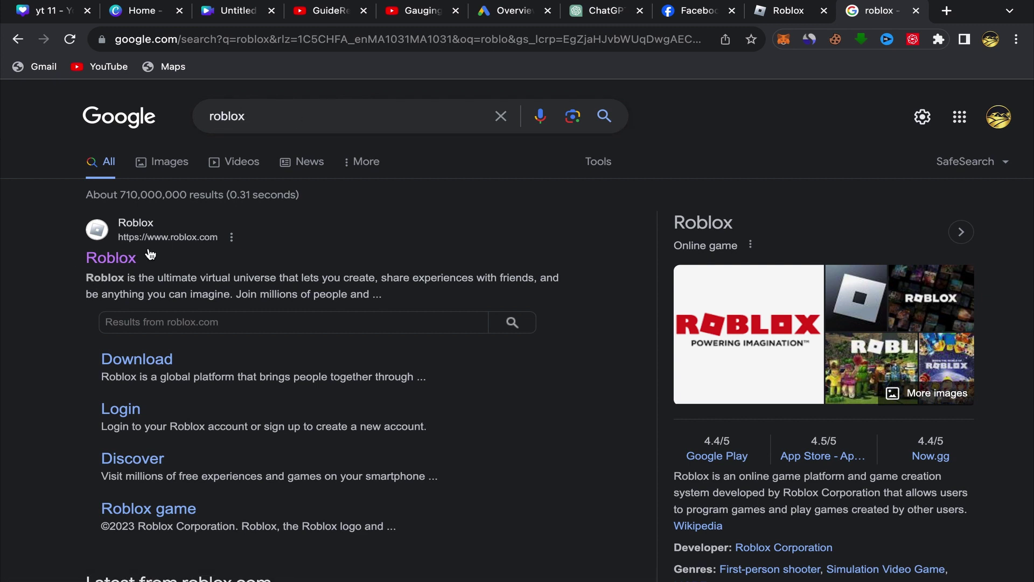
pyautogui.click(793, 15)
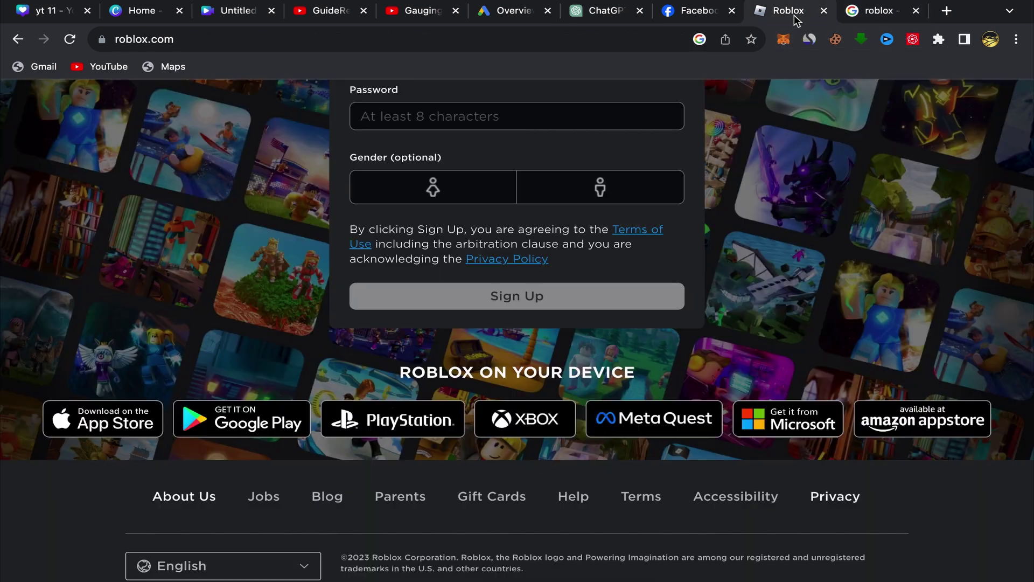
pyautogui.scroll(5, 633, 376)
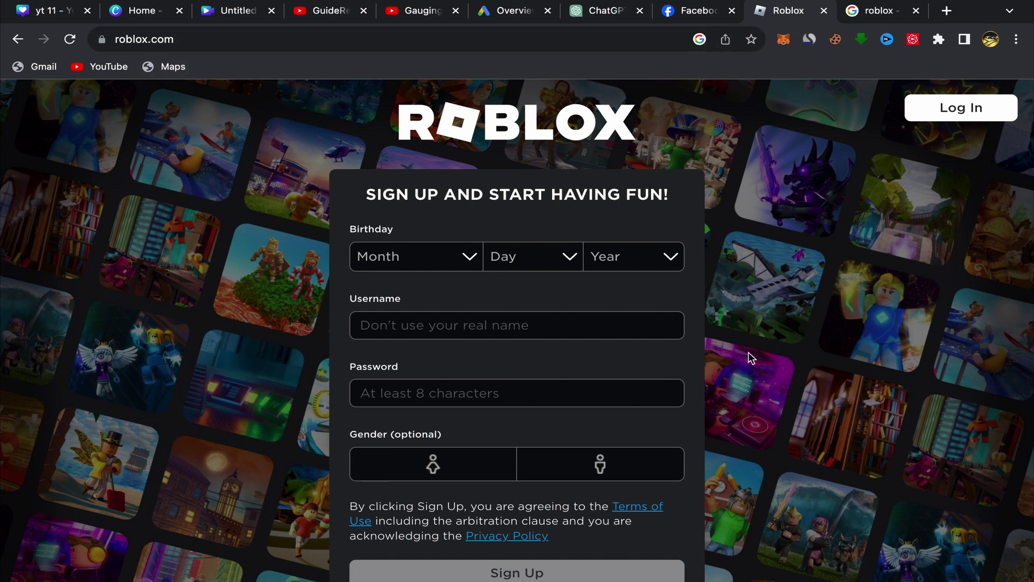
pyautogui.scroll(-5, 751, 358)
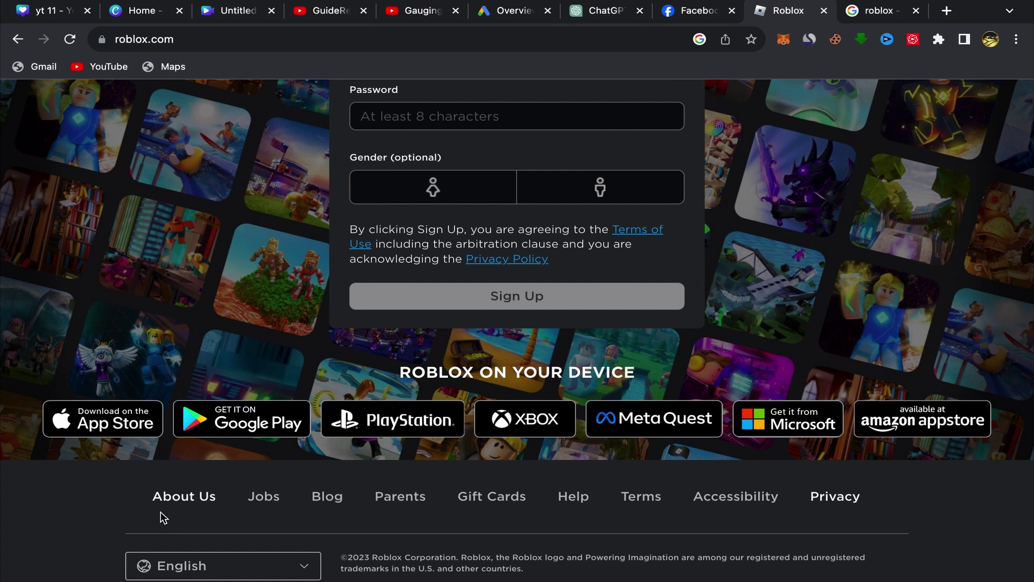
pyautogui.click(174, 503)
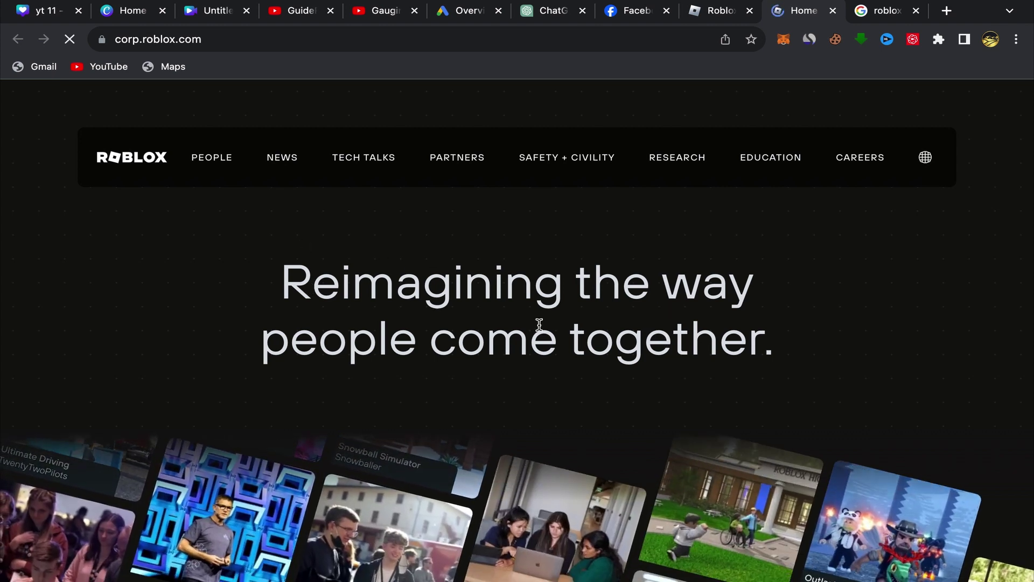
# Reject all cookies on the Roblox corporate site and open its Contact page.
pyautogui.scroll(-5, 561, 390)
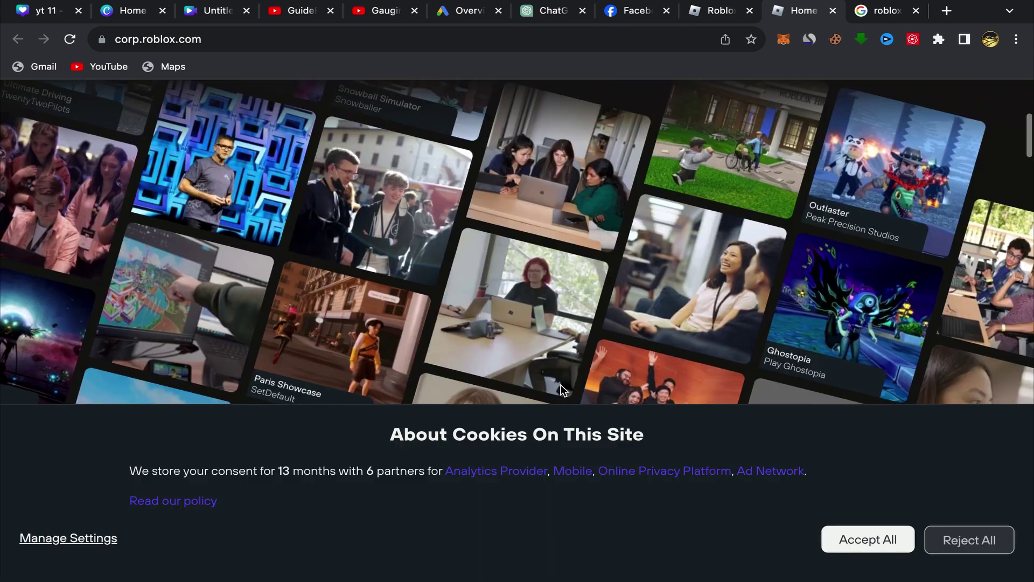
pyautogui.click(968, 539)
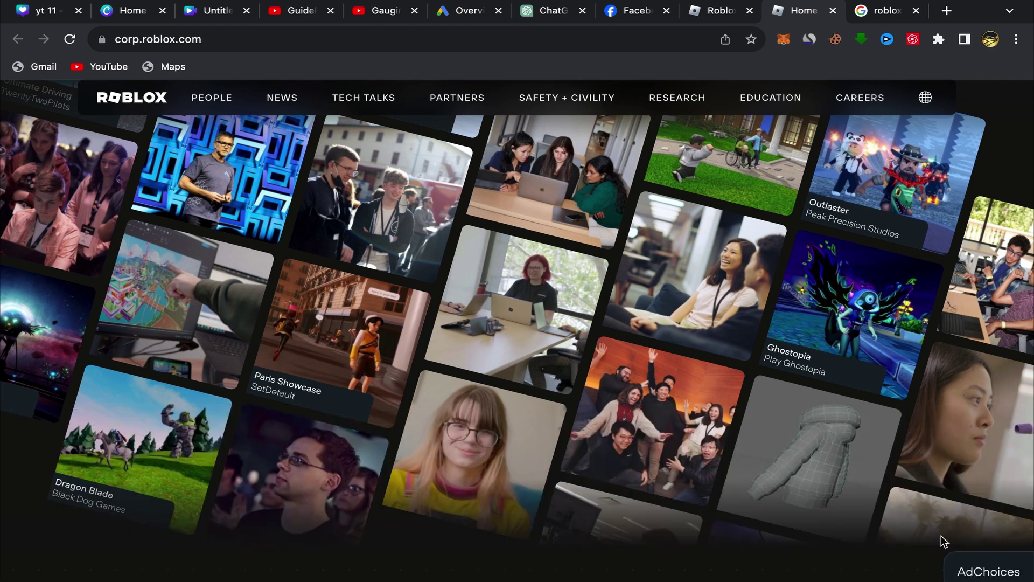
pyautogui.scroll(-10, 558, 427)
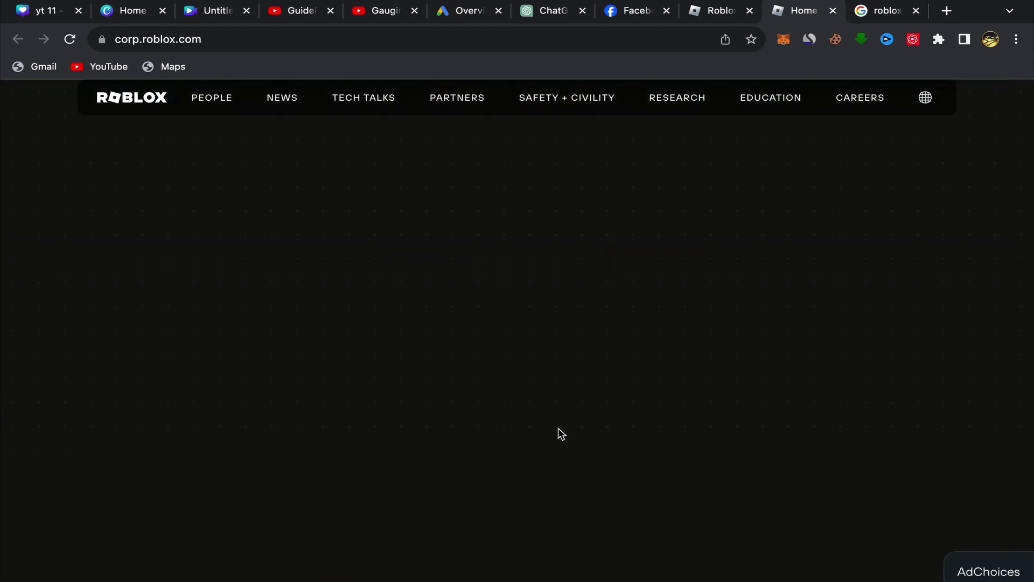
pyautogui.scroll(-10, 558, 428)
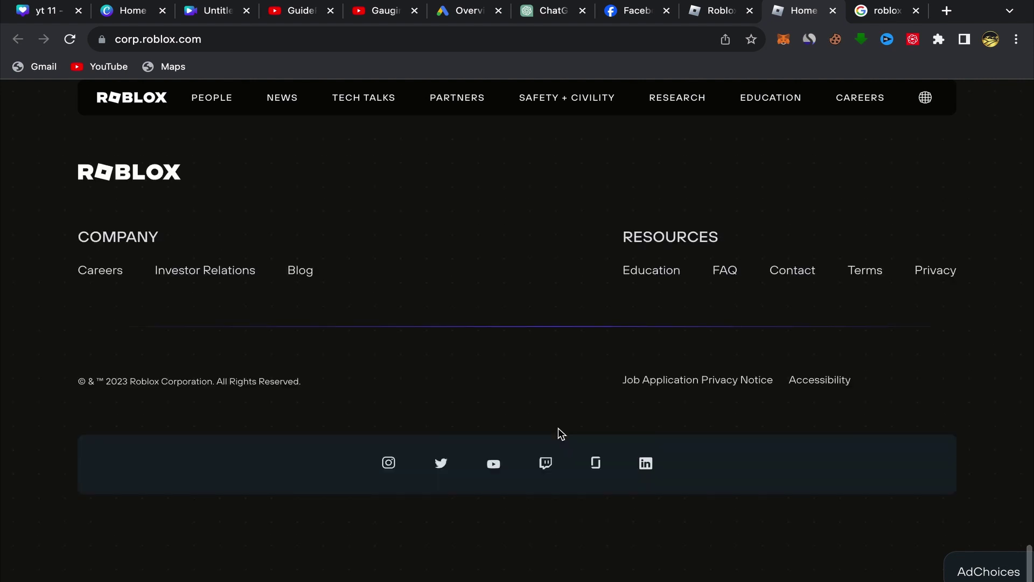
pyautogui.click(797, 273)
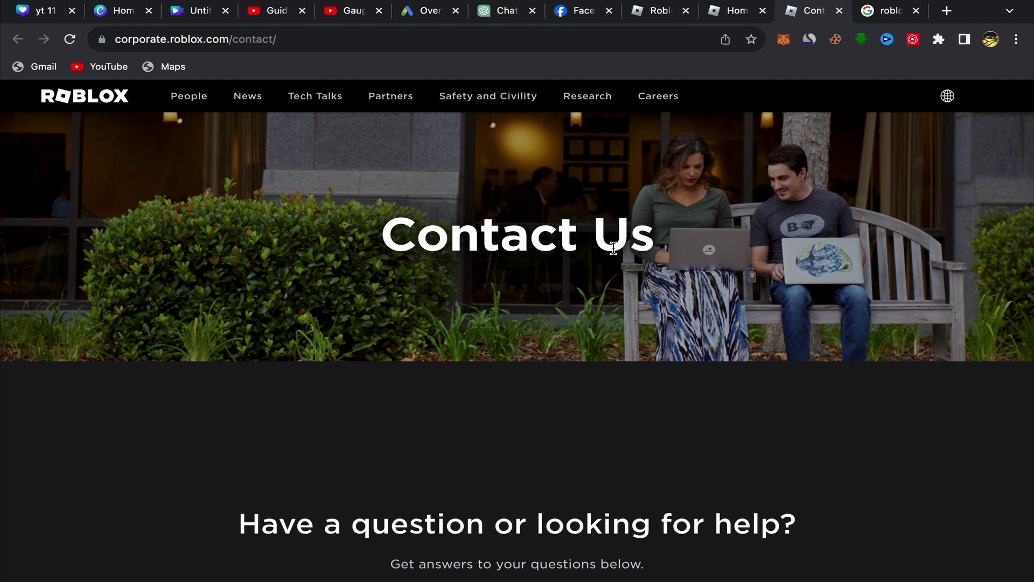
# Scroll down the Contact Us page to the help categories and open Technical Issues.
pyautogui.scroll(-7, 529, 399)
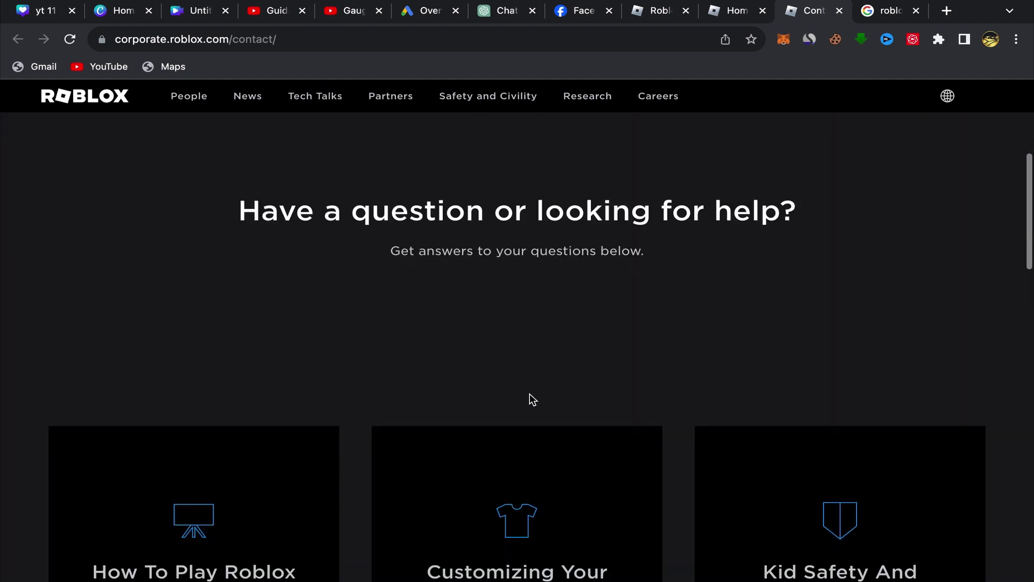
pyautogui.scroll(-7, 529, 393)
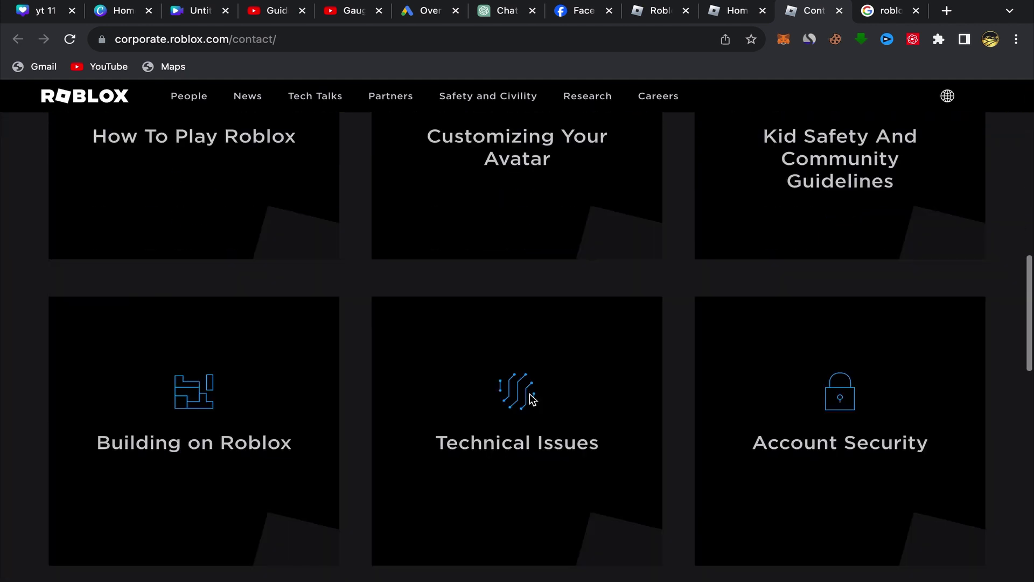
pyautogui.scroll(-2, 531, 400)
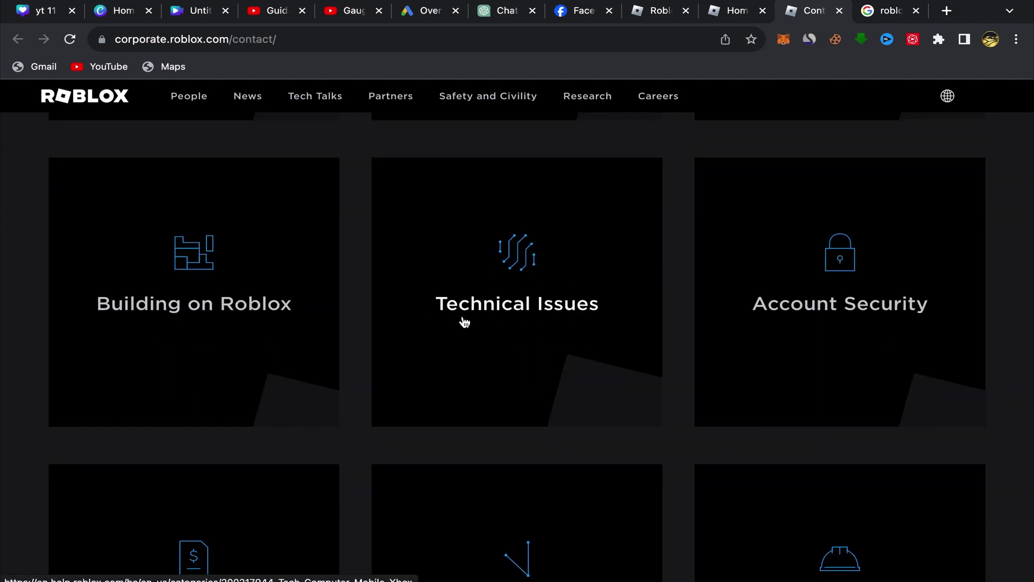
pyautogui.click(520, 268)
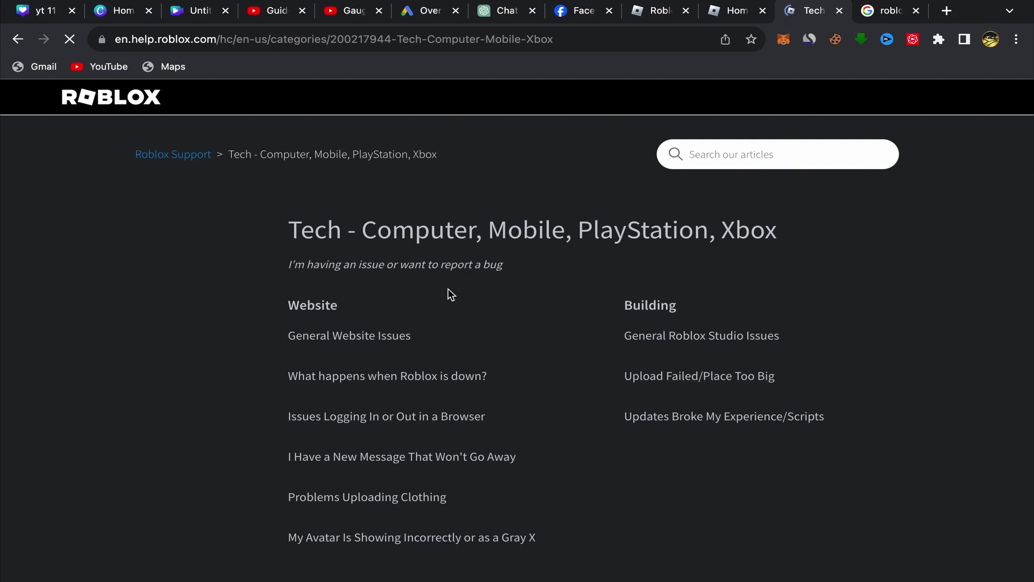
# Browse the Tech help article list, then go to the Roblox Support help center home.
pyautogui.scroll(-4, 527, 362)
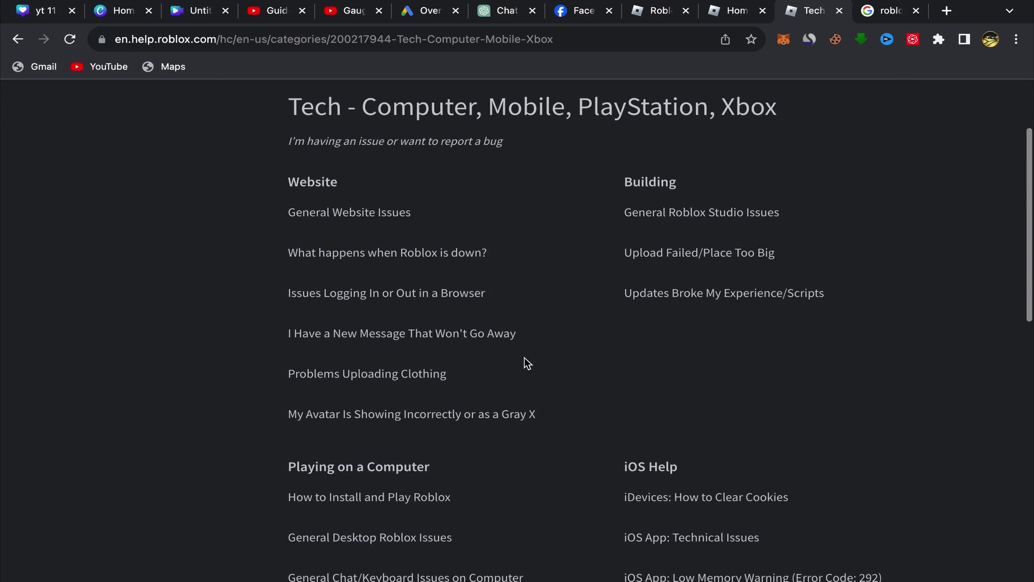
pyautogui.scroll(-4, 525, 358)
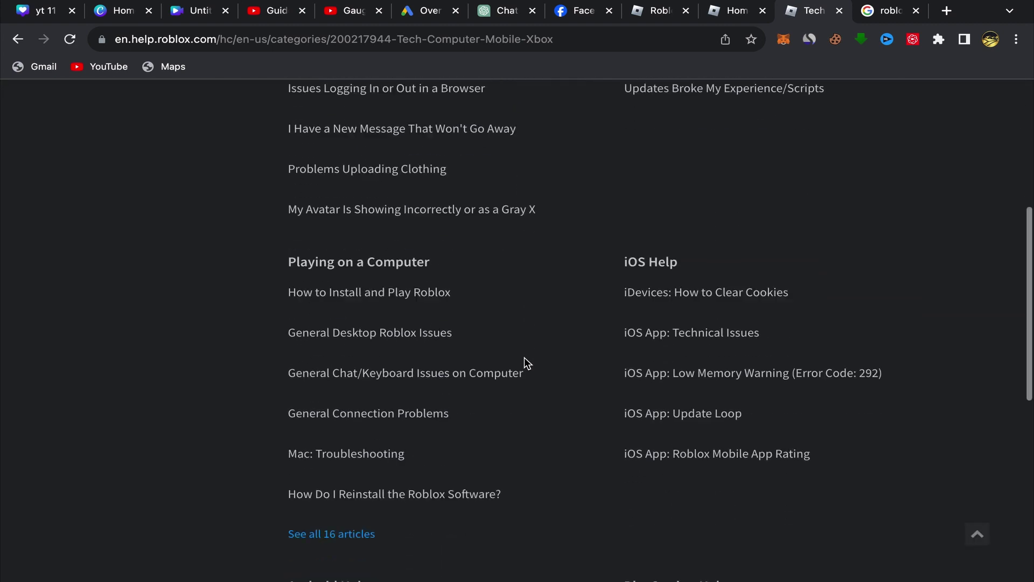
pyautogui.scroll(-7, 526, 362)
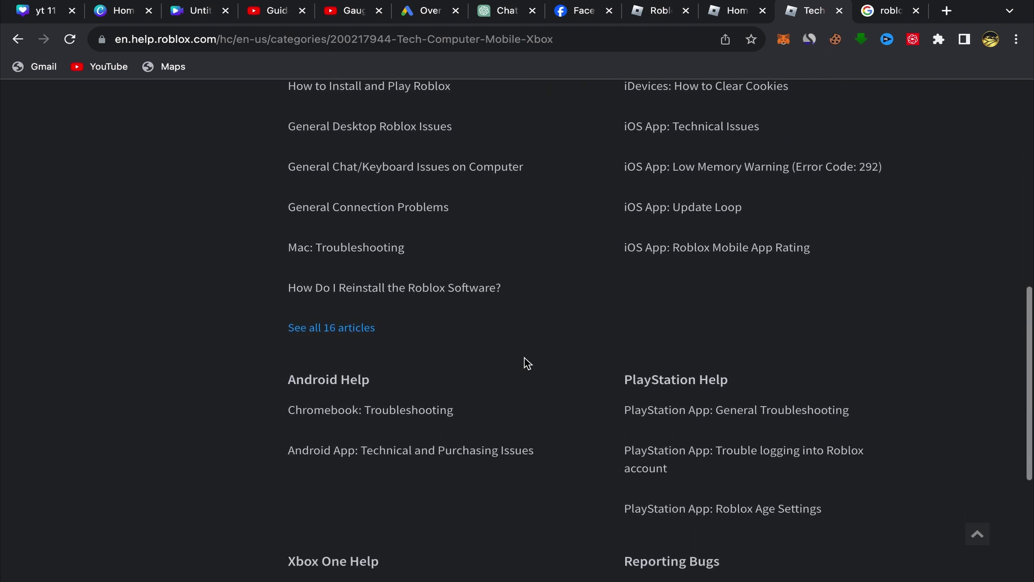
pyautogui.scroll(-1, 527, 362)
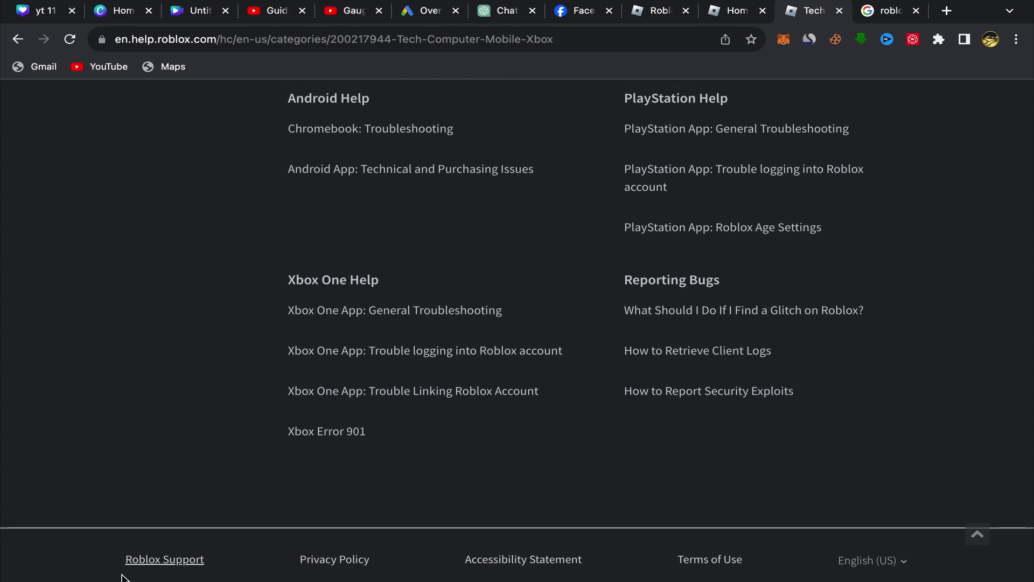
pyautogui.click(173, 567)
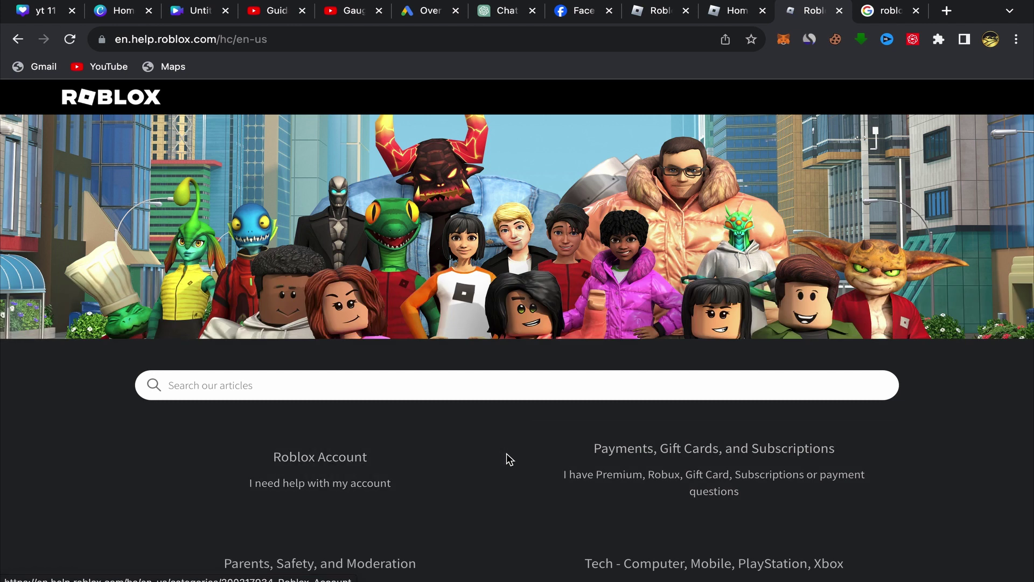
# Scroll down to Promoted articles and open 'I Forgot My Password'.
pyautogui.scroll(-1, 507, 455)
pyautogui.scroll(-5, 506, 453)
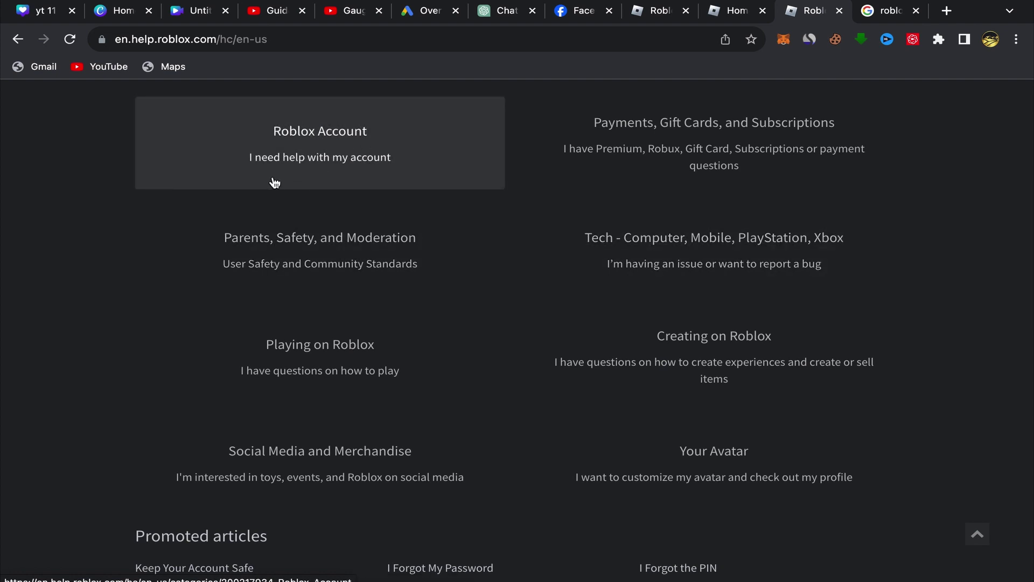
pyautogui.scroll(-5, 520, 307)
pyautogui.scroll(-1, 528, 333)
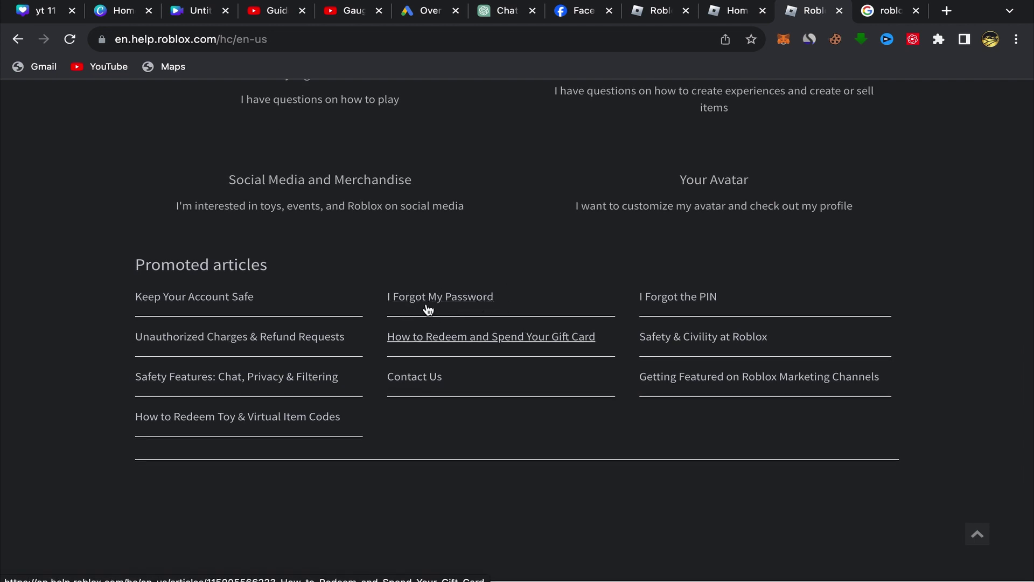
pyautogui.click(458, 301)
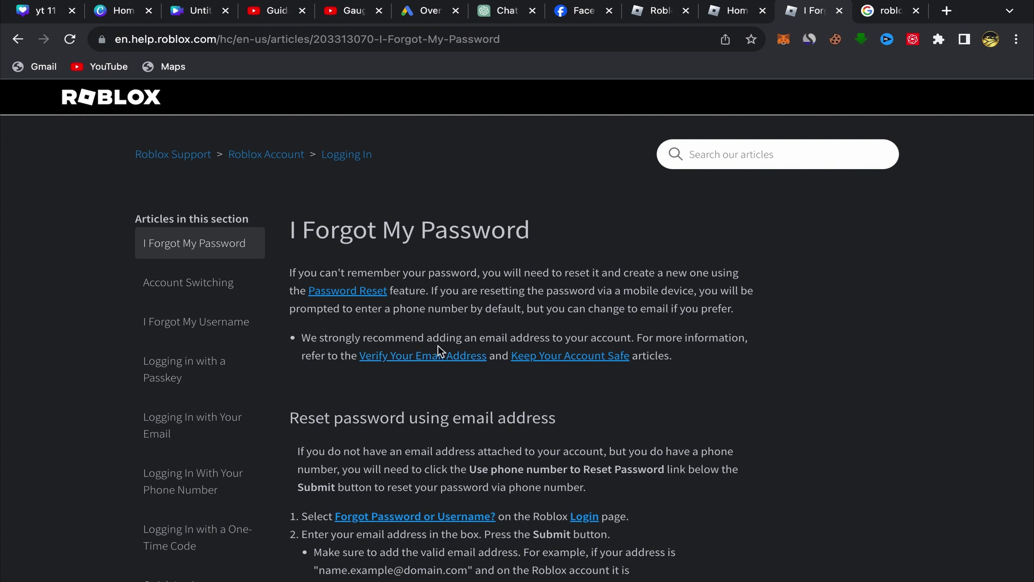
# Scroll the article to 'Still having trouble?' and follow the Customer Support link.
pyautogui.scroll(-1, 440, 348)
pyautogui.scroll(-5, 439, 349)
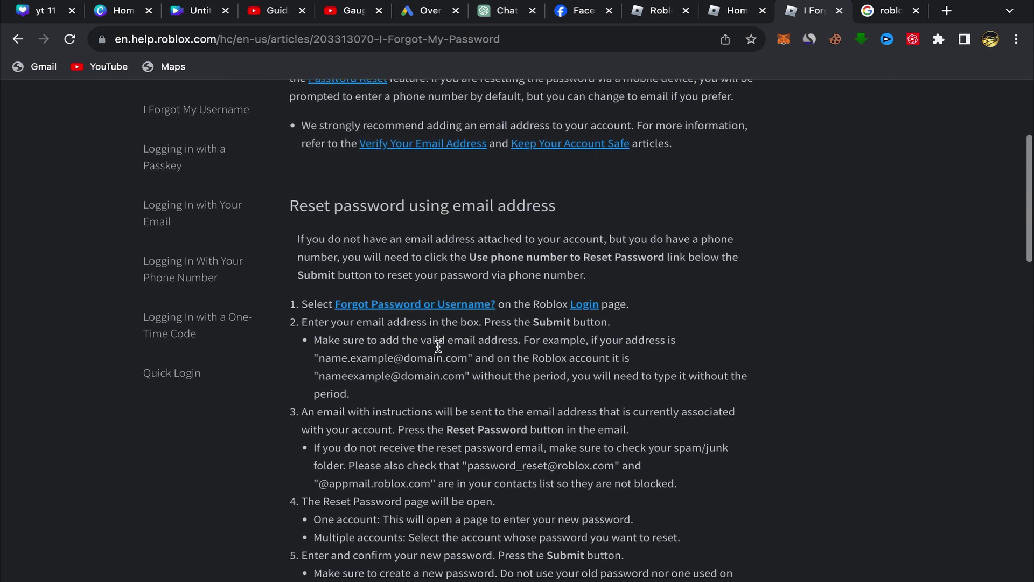
pyautogui.scroll(-1, 438, 345)
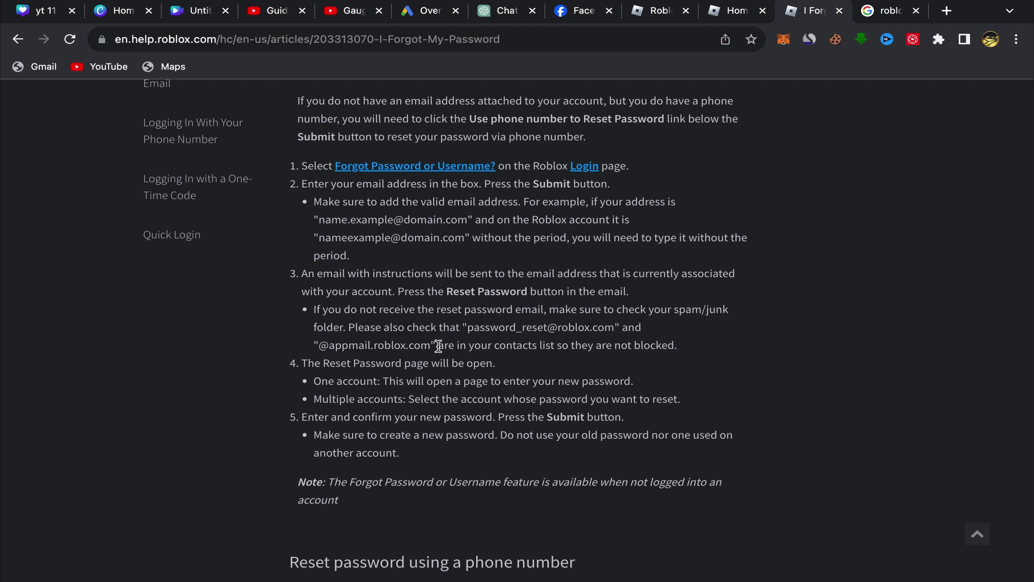
pyautogui.scroll(-7, 438, 346)
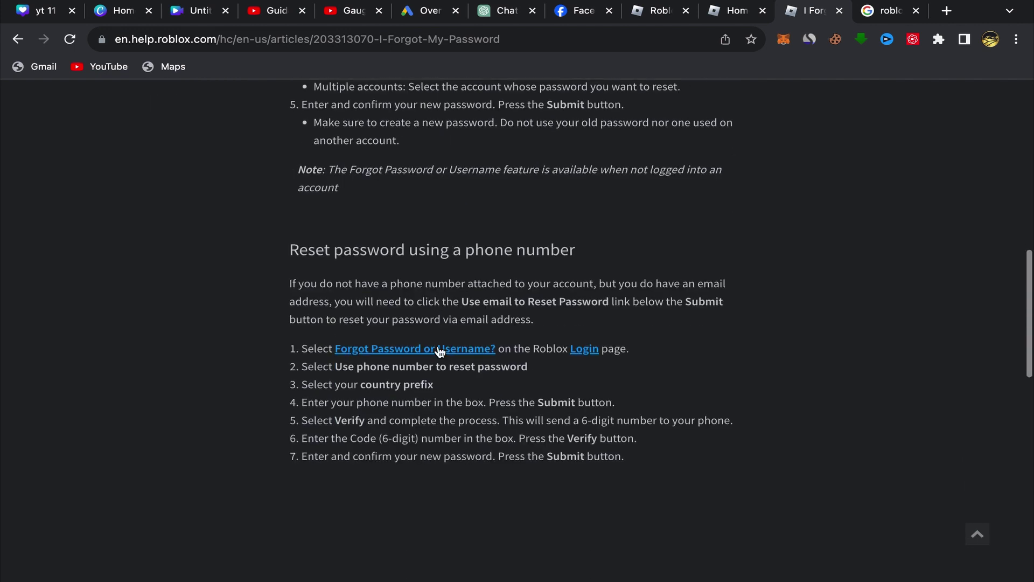
pyautogui.scroll(-5, 439, 351)
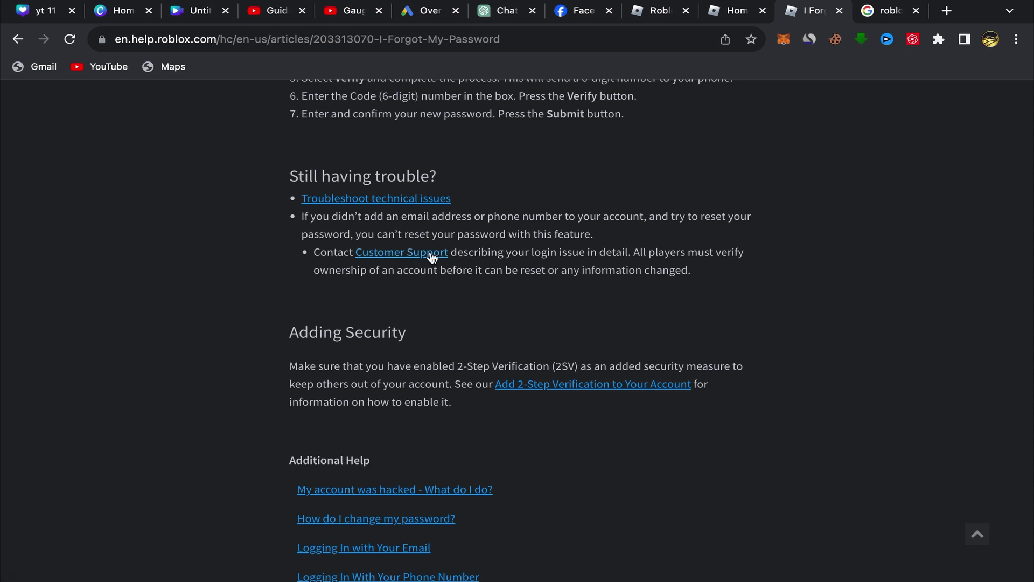
pyautogui.click(384, 256)
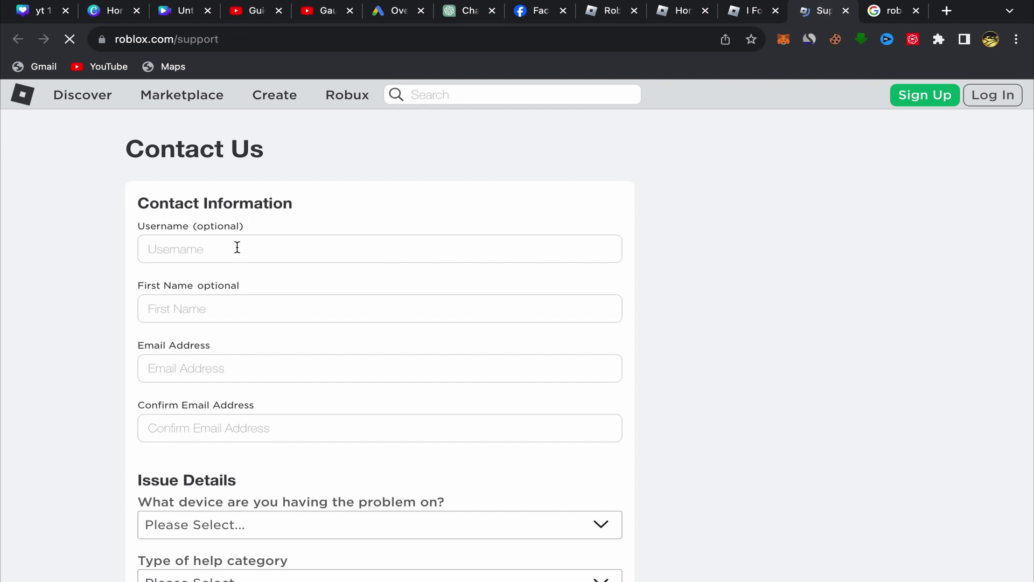
# Choose Mac in the 'What device are you having the problem on?' dropdown.
pyautogui.scroll(-2, 244, 273)
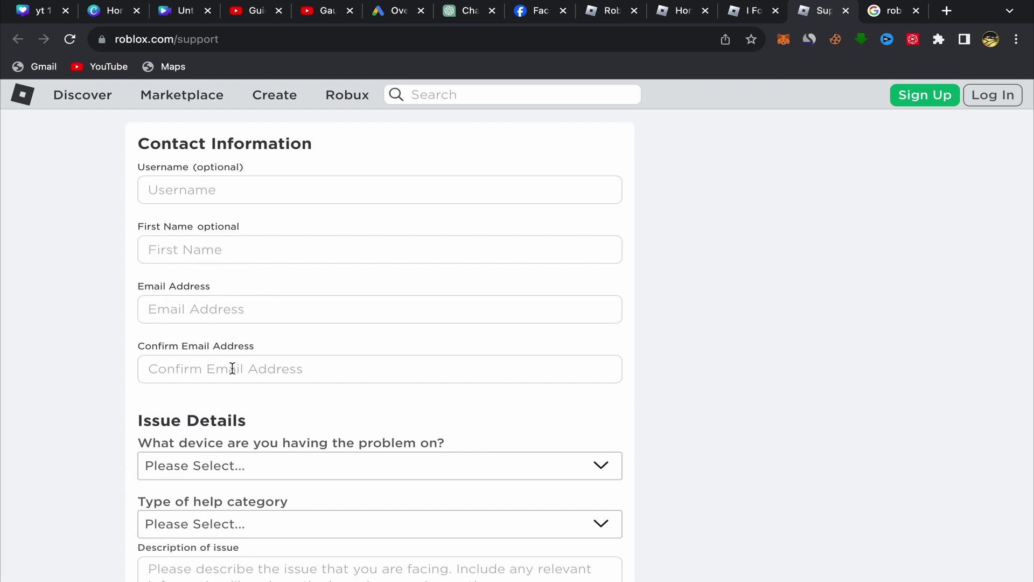
pyautogui.scroll(-3, 312, 374)
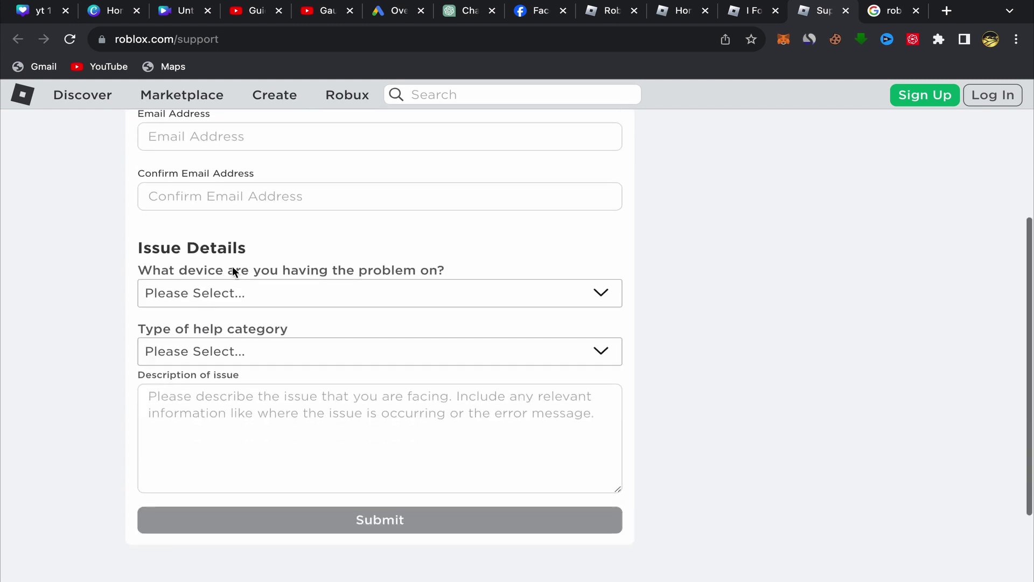
pyautogui.click(259, 302)
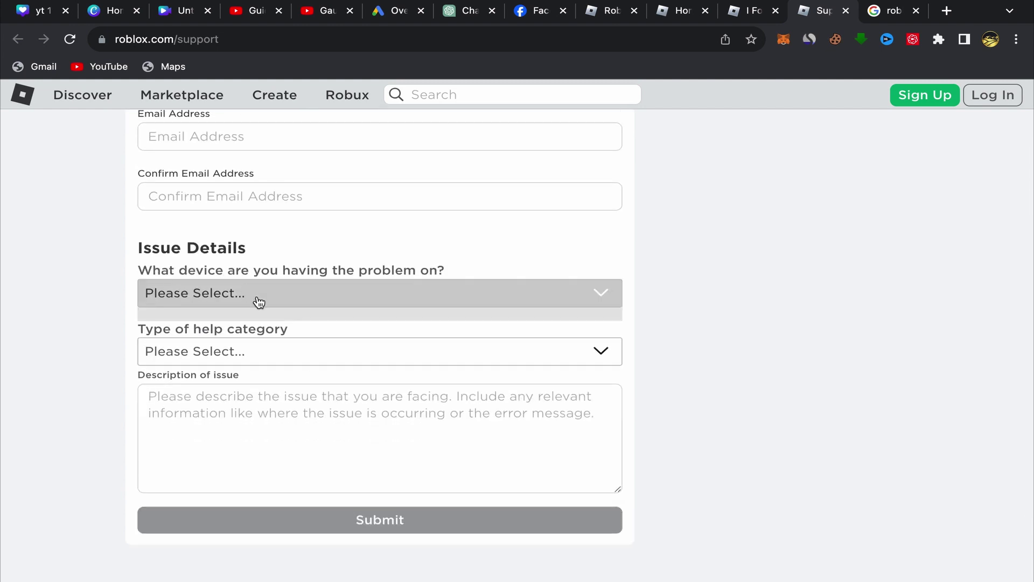
pyautogui.click(479, 309)
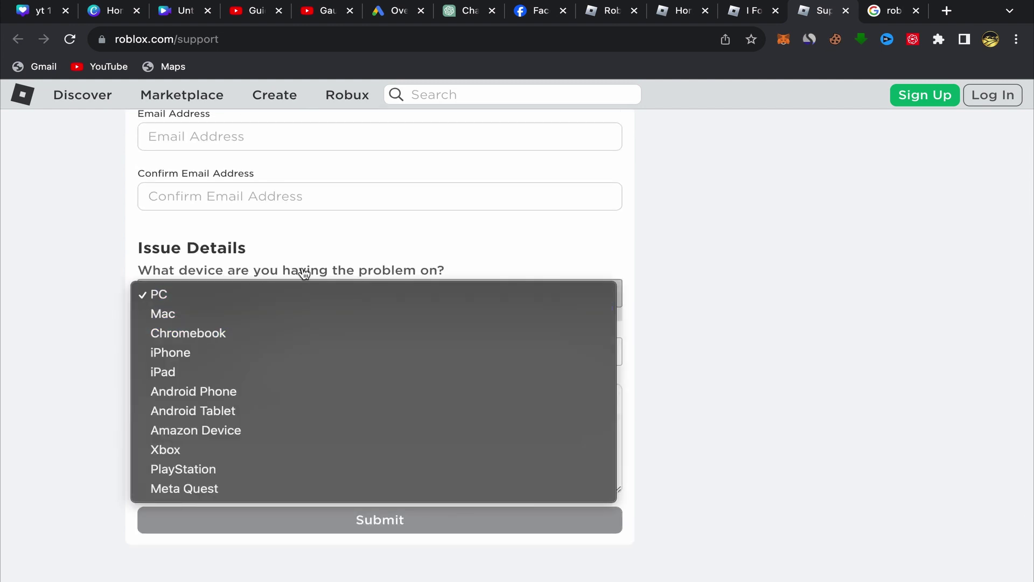
pyautogui.click(346, 236)
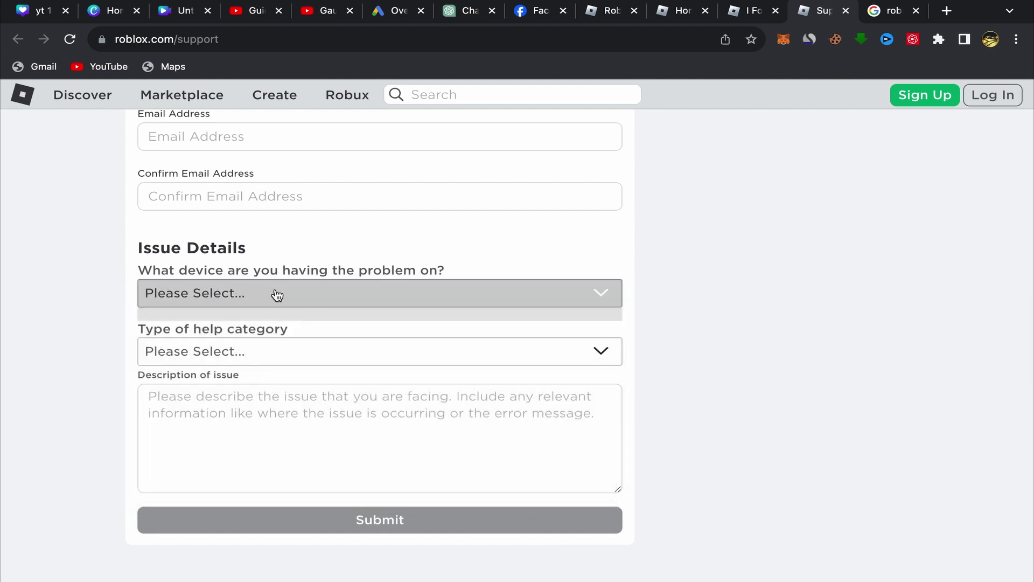
pyautogui.click(374, 300)
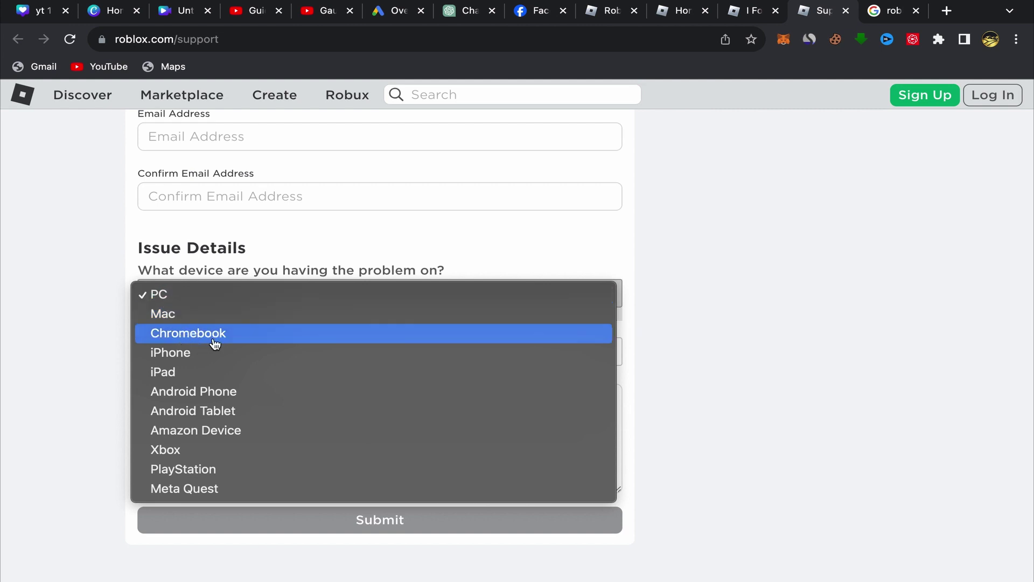
pyautogui.click(176, 318)
# Pick Account Hacked or Can't Log in as help category, with Forgot Password subcategory.
pyautogui.scroll(-3, 293, 326)
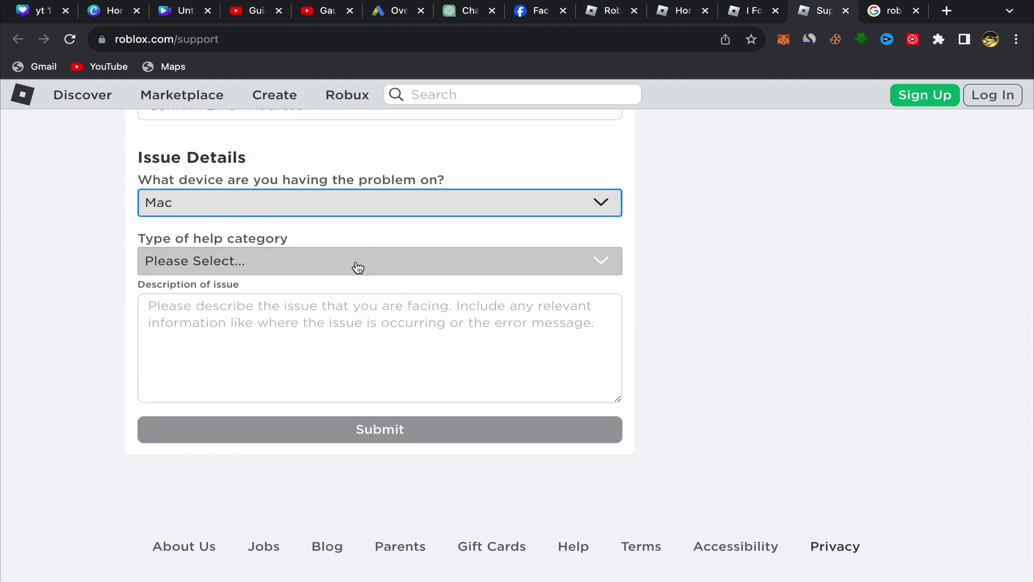
pyautogui.click(358, 267)
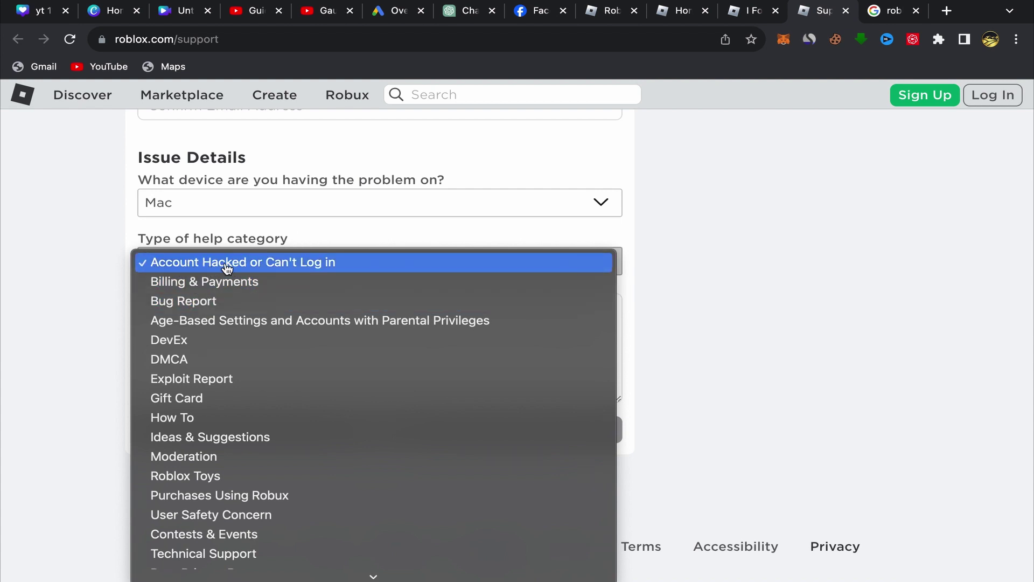
pyautogui.click(300, 264)
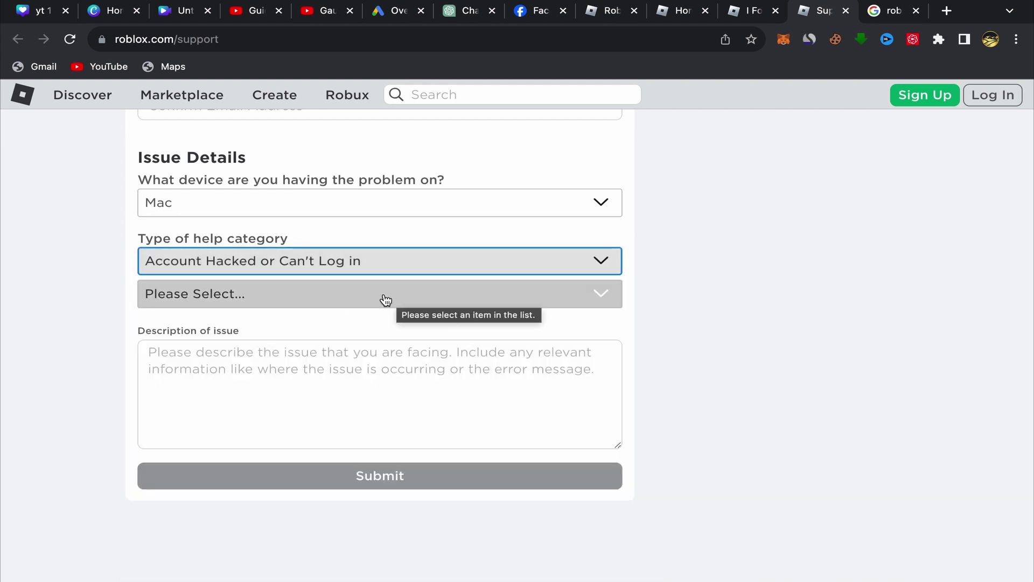
pyautogui.click(352, 299)
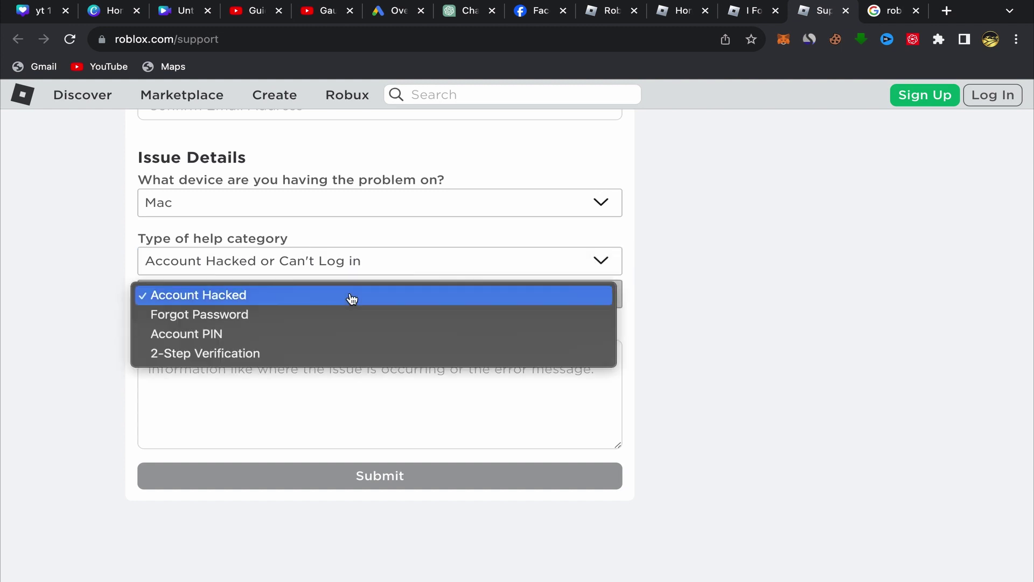
pyautogui.click(228, 315)
pyautogui.scroll(-1, 264, 320)
pyautogui.scroll(-2, 264, 319)
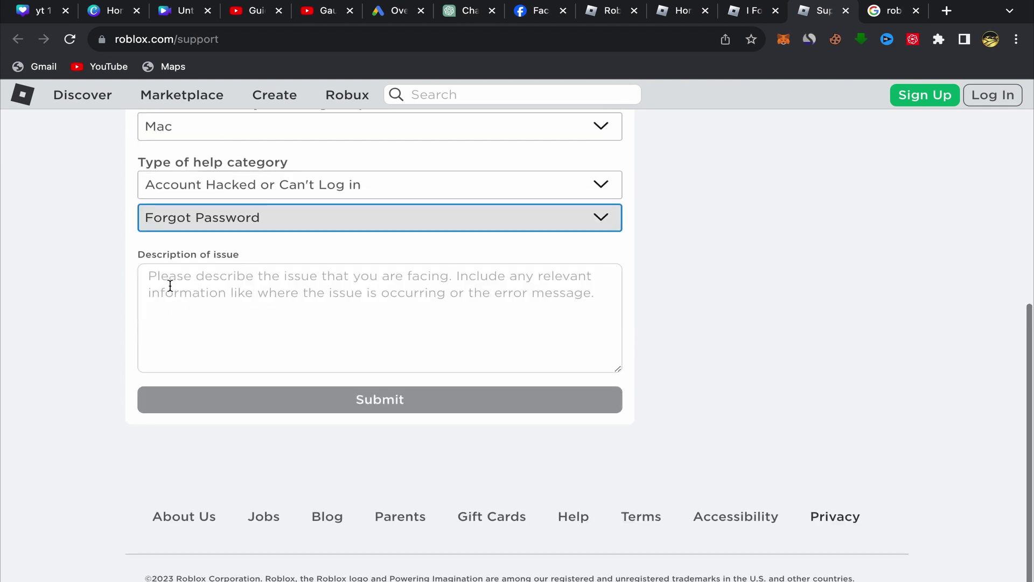
pyautogui.click(168, 280)
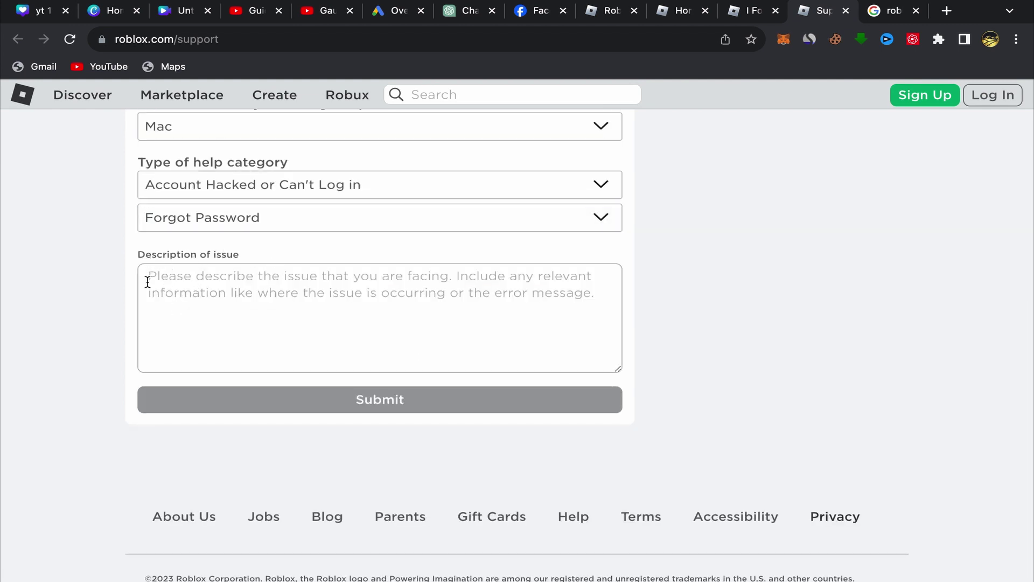